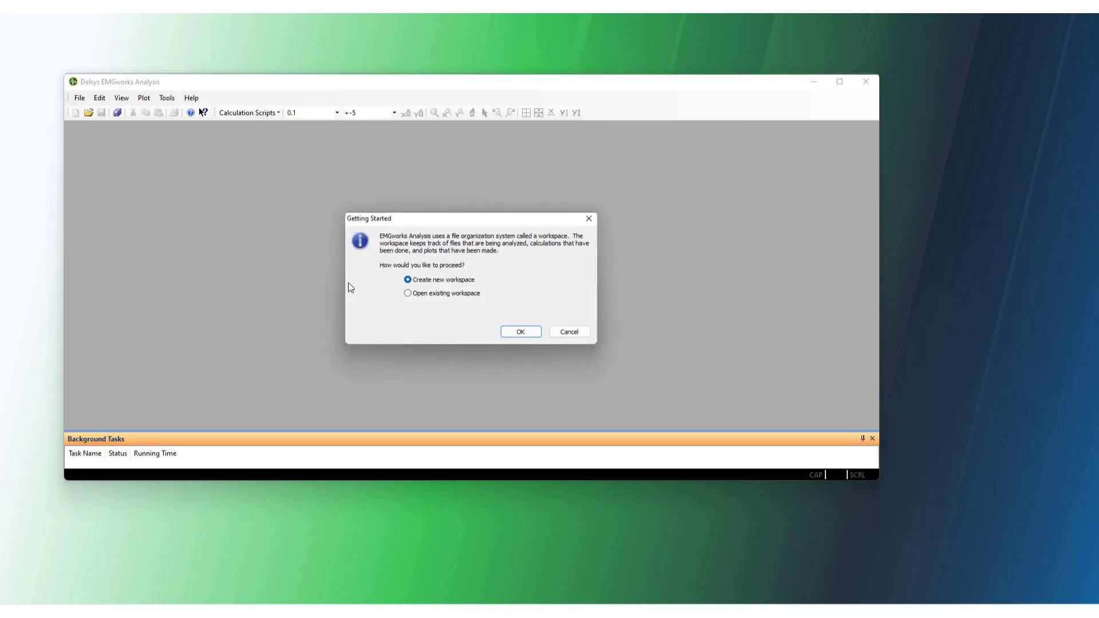
Create a new workspace named Activation_Timing and maximize its window
{"action": "left_click", "coordinate": [522, 333]}
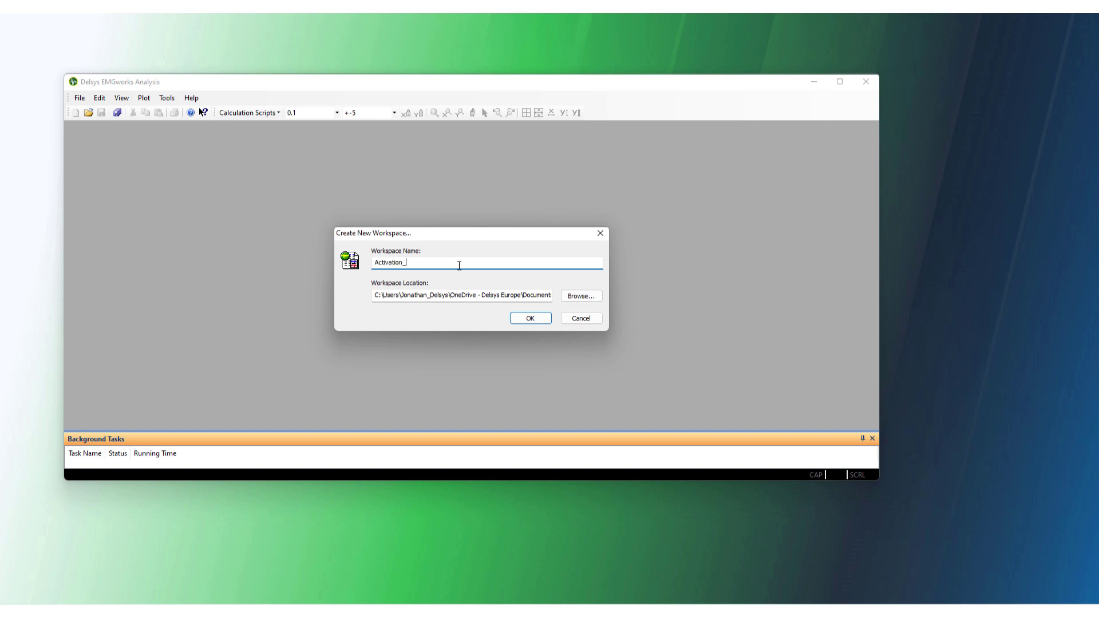
{"action": "left_click", "coordinate": [530, 319]}
{"action": "left_click", "coordinate": [839, 82]}
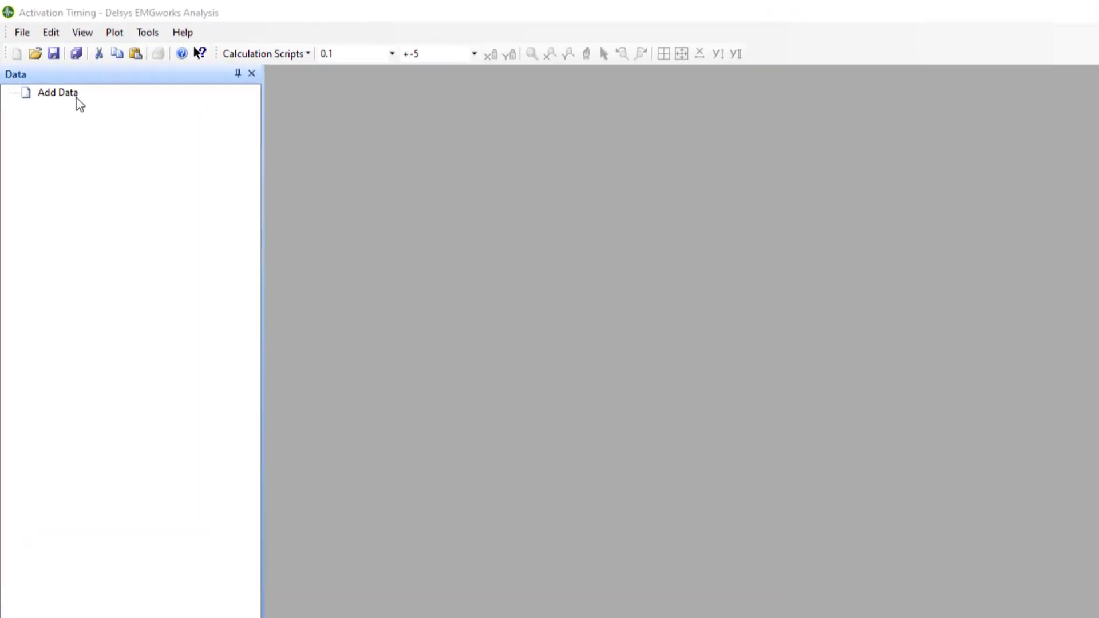
Add the Gait Trial 1 recording file to the workspace
{"action": "right_click", "coordinate": [56, 90]}
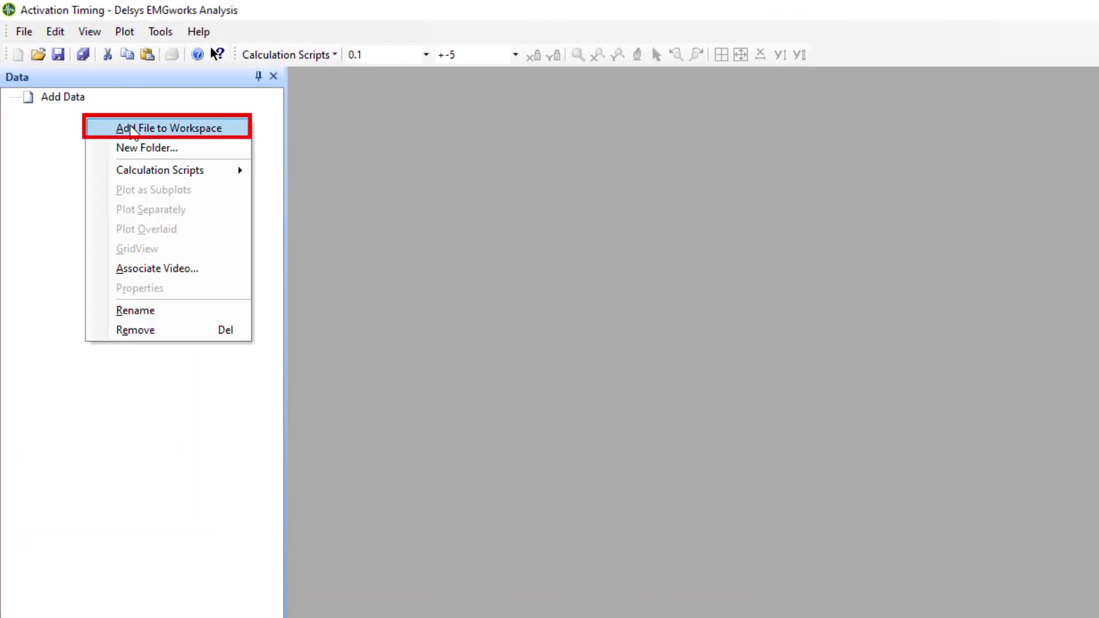
{"action": "left_click", "coordinate": [123, 128]}
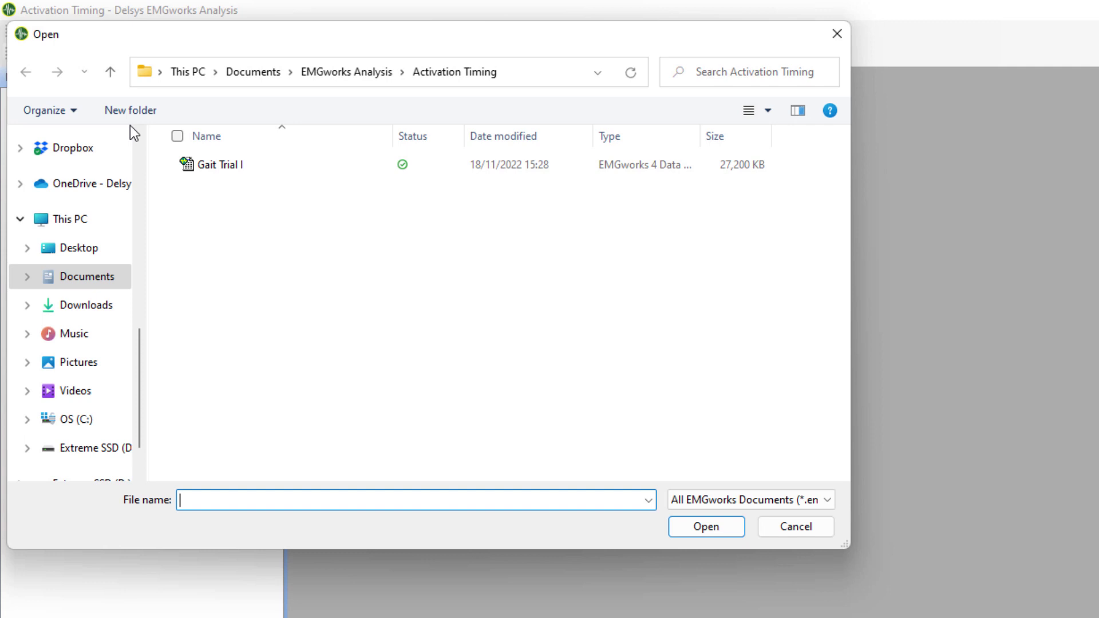
{"action": "left_click", "coordinate": [304, 165]}
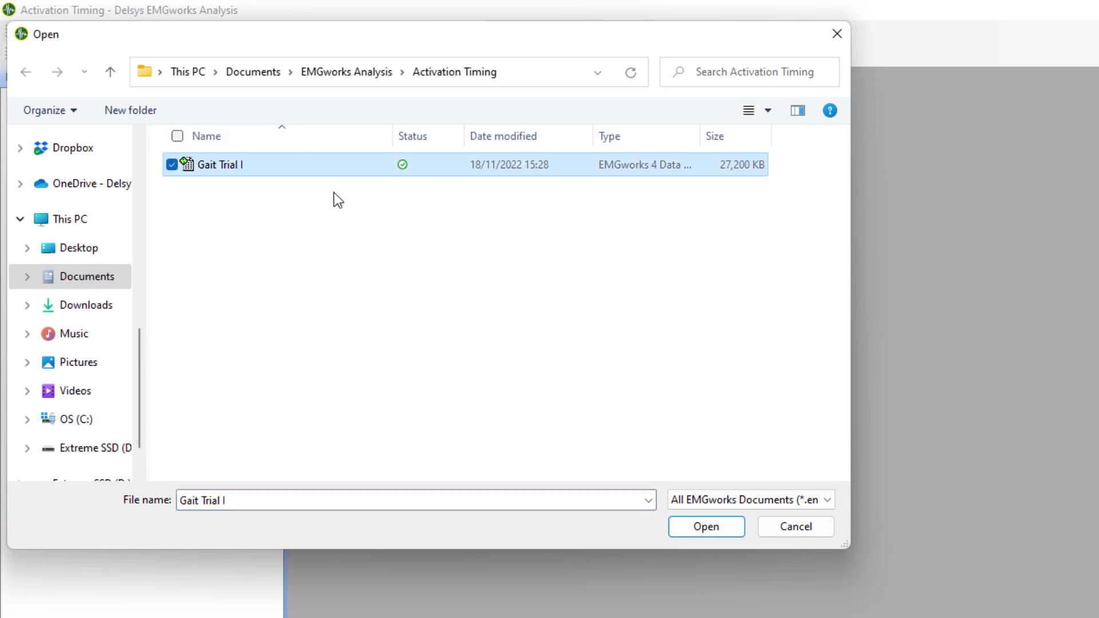
{"action": "left_click", "coordinate": [706, 527]}
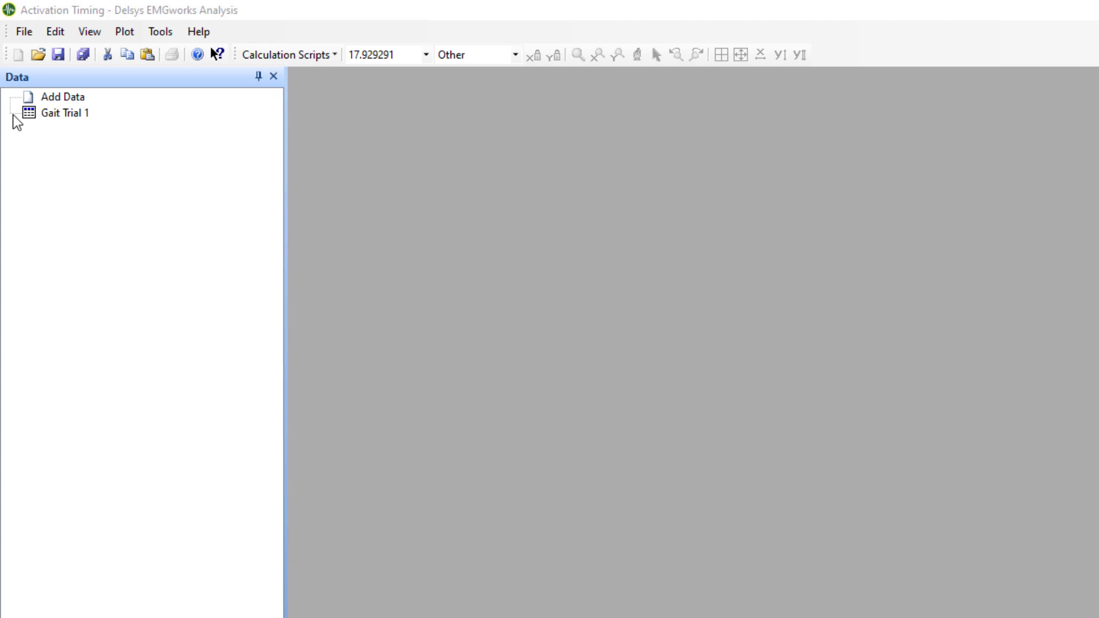
Expand Gait Trial 1 and bring up Calculation Scripts for the Medial Gastrocnemius channel alone
{"action": "left_click", "coordinate": [13, 114]}
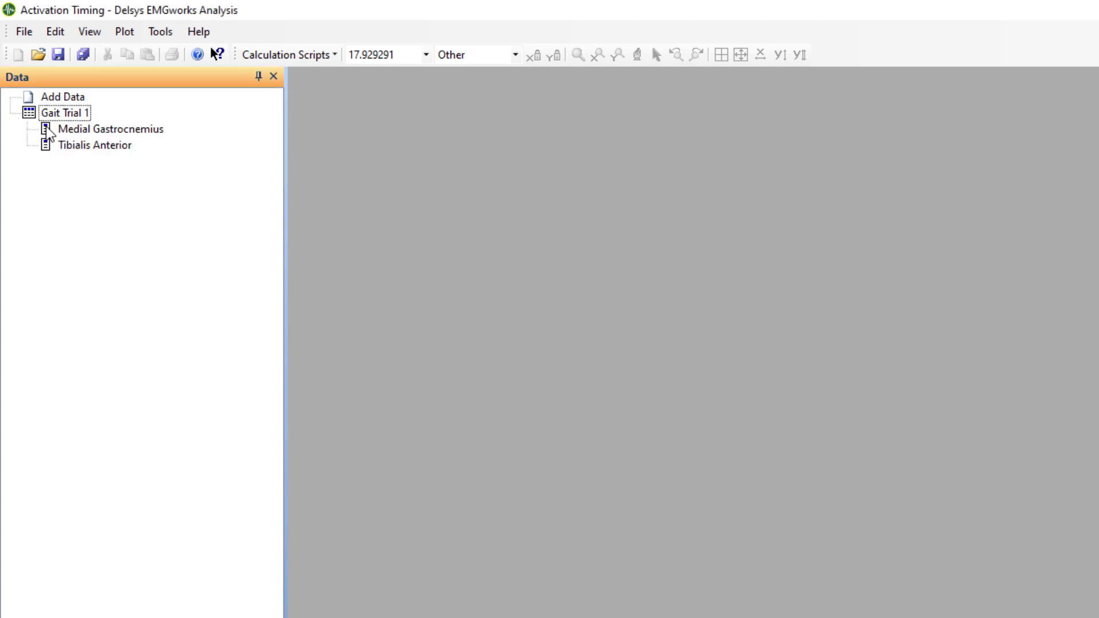
{"action": "left_click", "coordinate": [158, 134]}
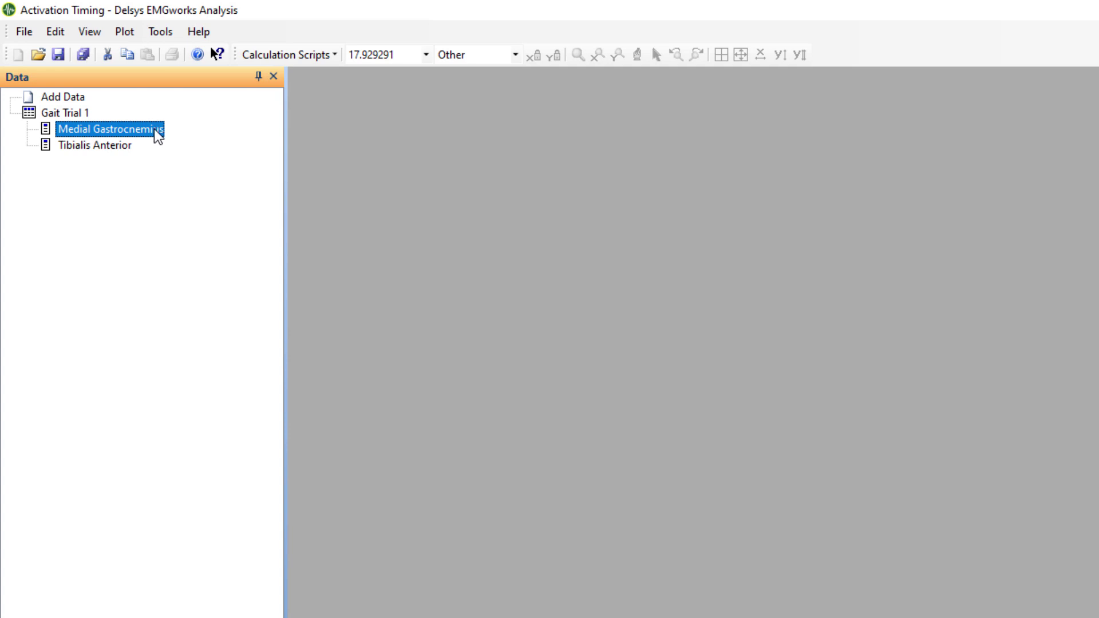
{"action": "left_click", "coordinate": [116, 144], "text": "ctrl"}
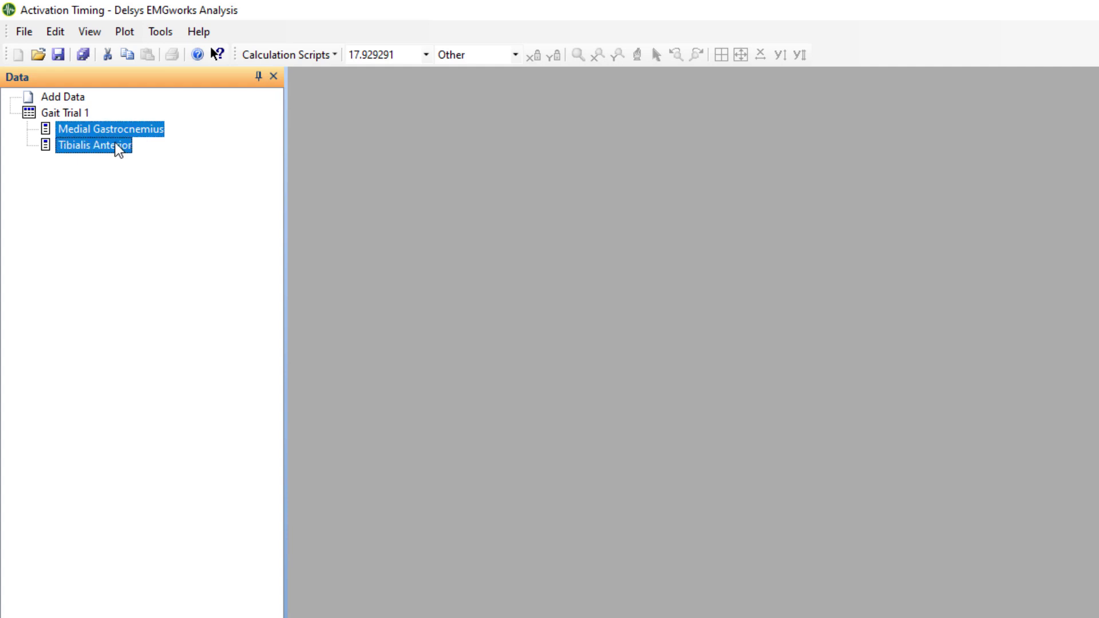
{"action": "left_click", "coordinate": [135, 184]}
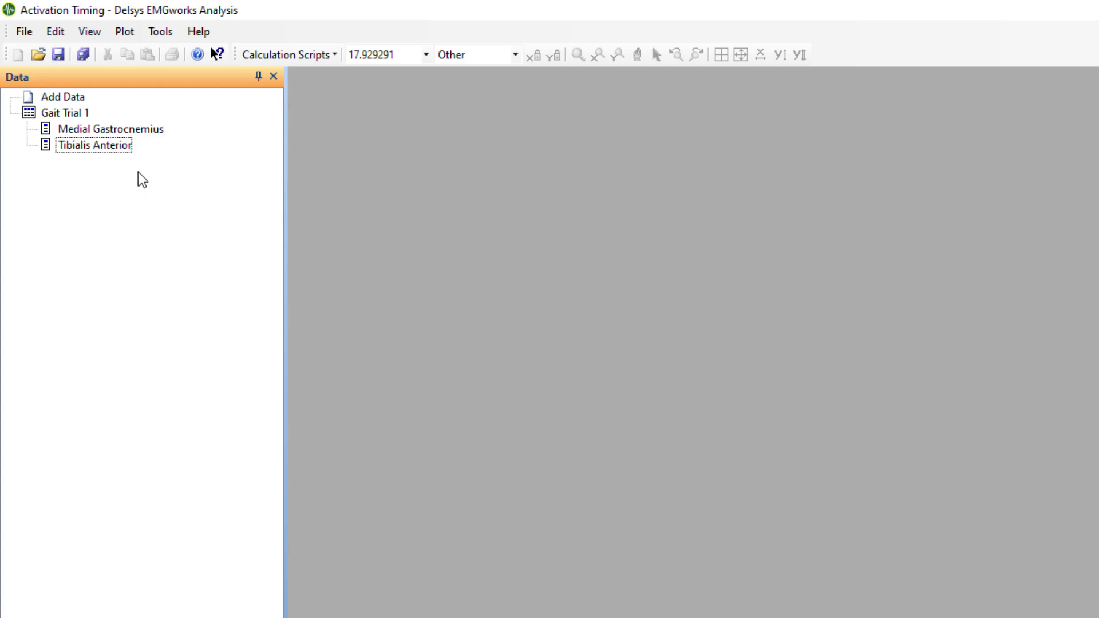
{"action": "left_click", "coordinate": [147, 132]}
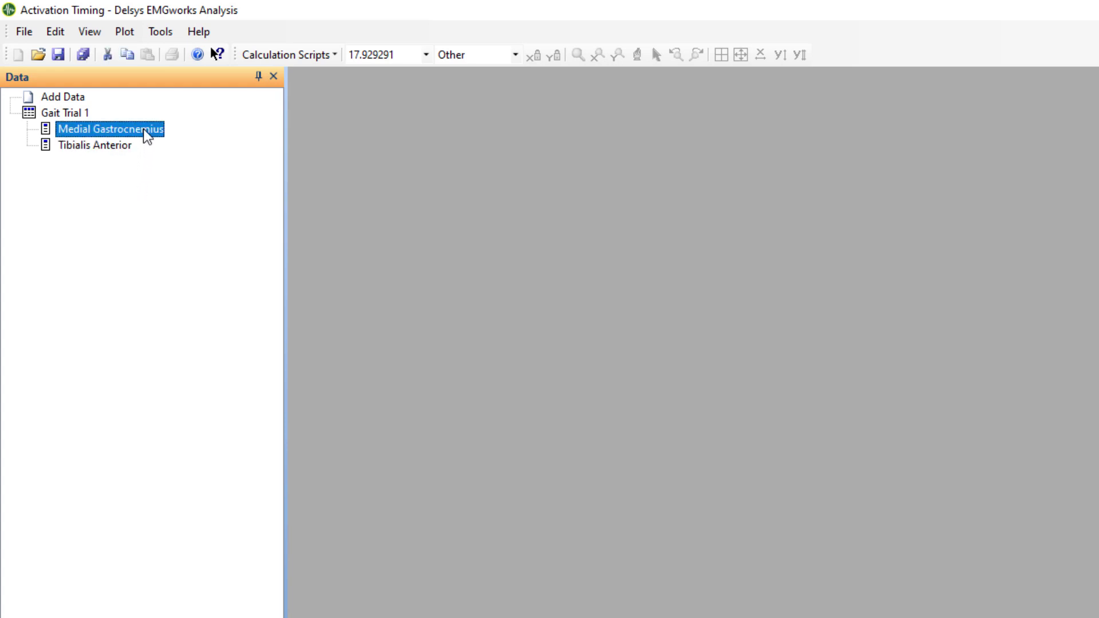
{"action": "right_click", "coordinate": [148, 136]}
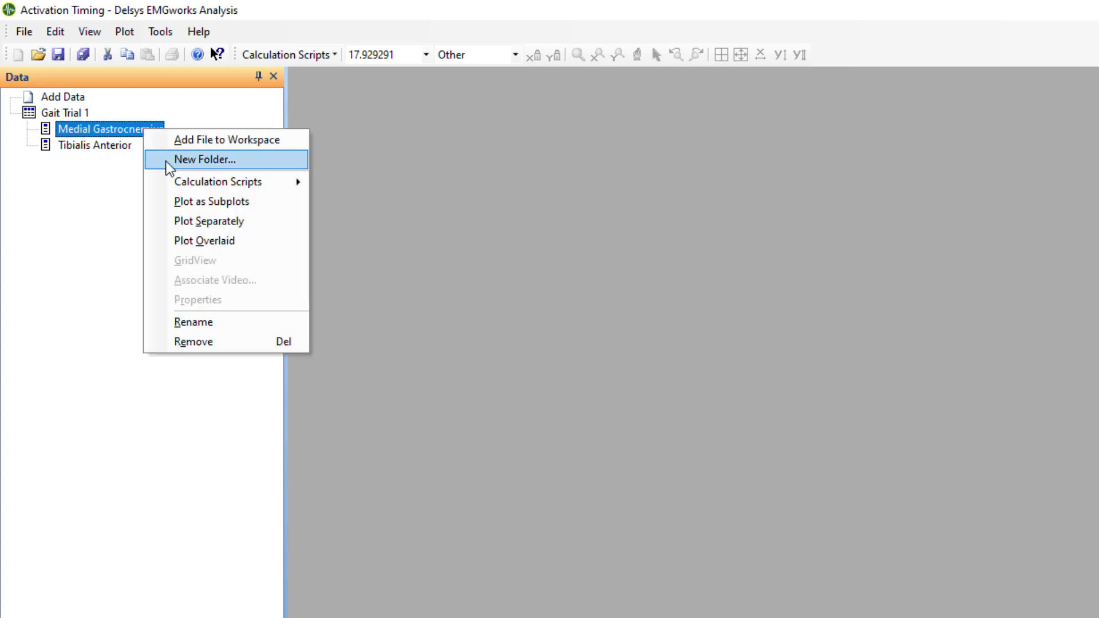
{"action": "mouse_move", "coordinate": [292, 183]}
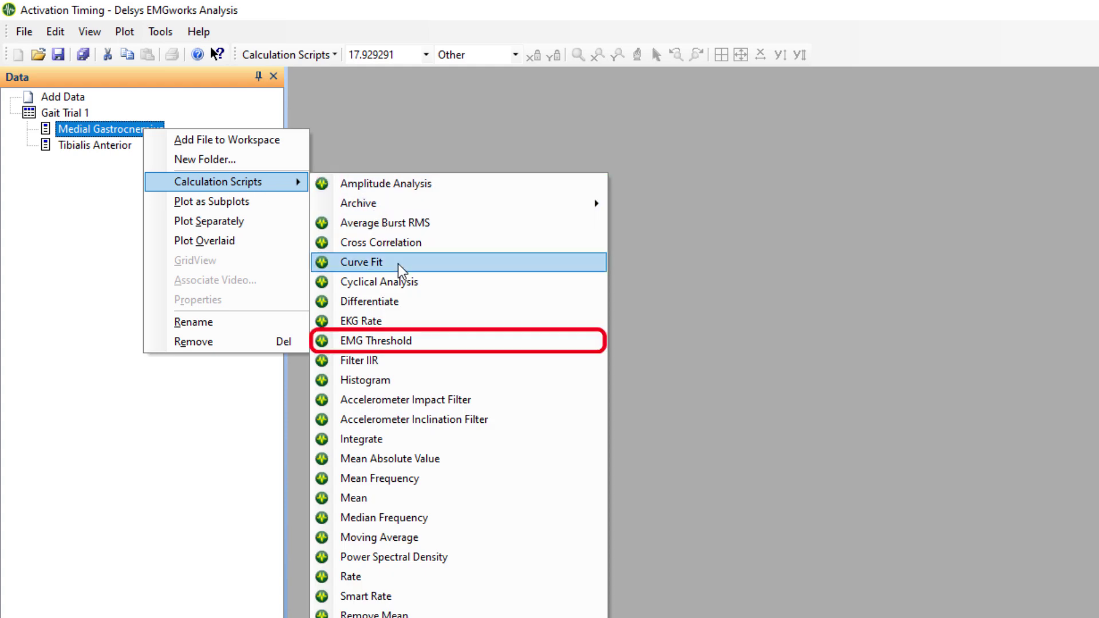
Run EMG Threshold on Medial Gastrocnemius, reviewing its Baseline Level and Suppression Time settings
{"action": "left_click", "coordinate": [481, 342]}
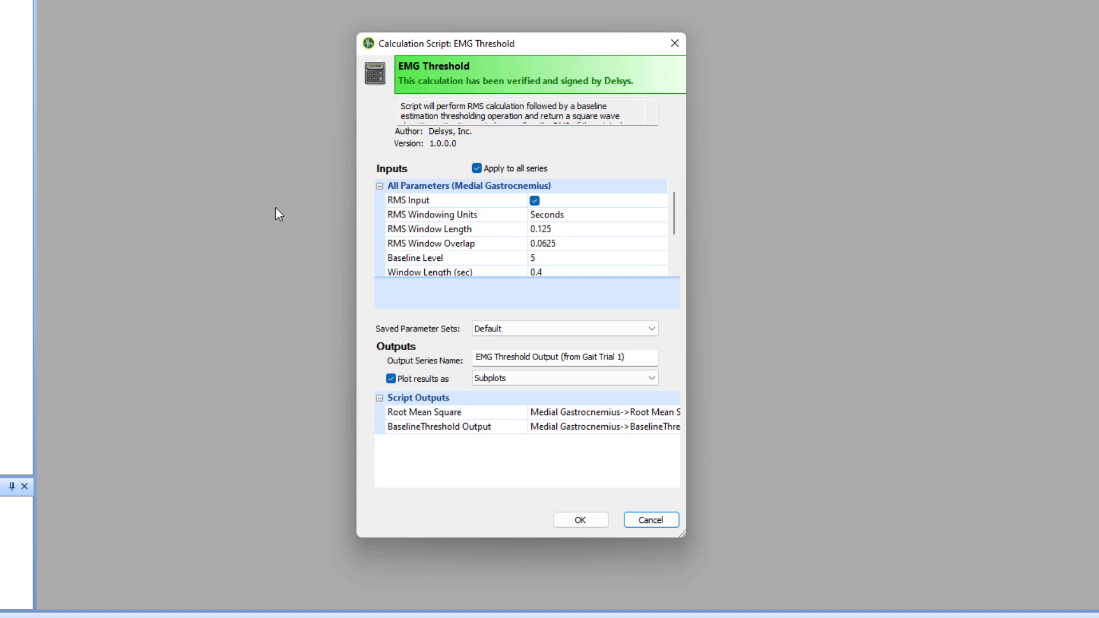
{"action": "left_click", "coordinate": [582, 258]}
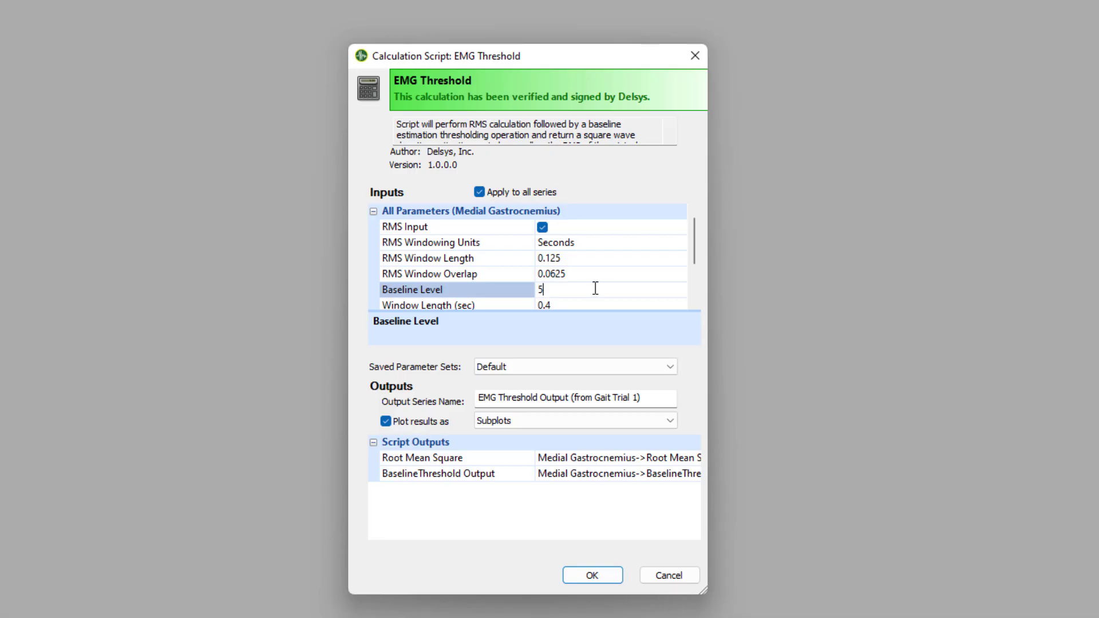
{"action": "scroll", "coordinate": [599, 290], "scroll_direction": "down", "scroll_amount": 2}
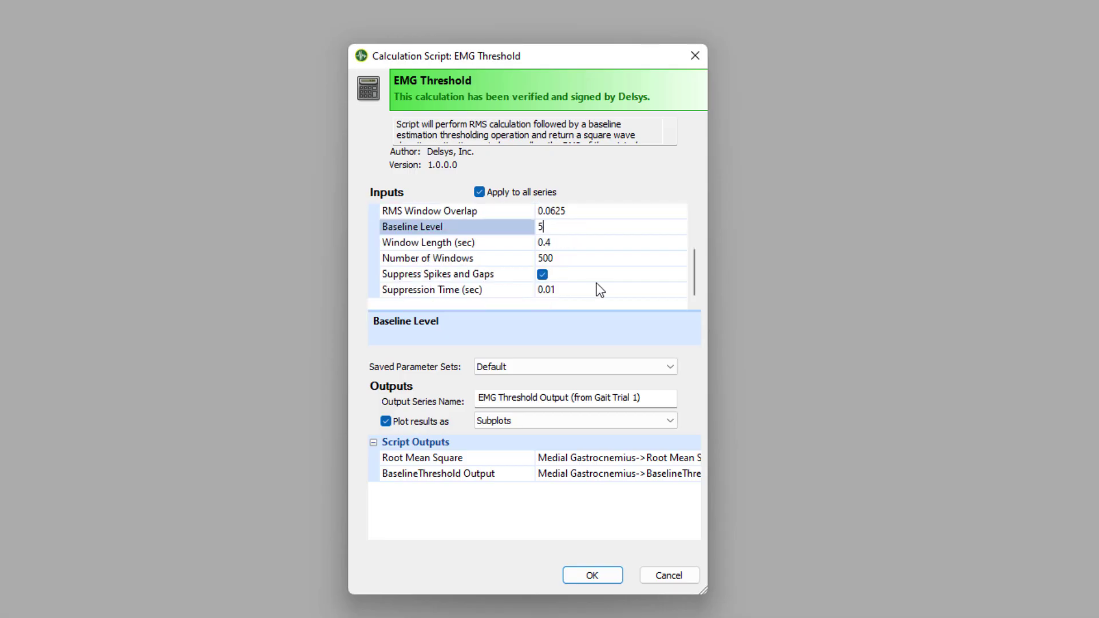
{"action": "left_click", "coordinate": [584, 290]}
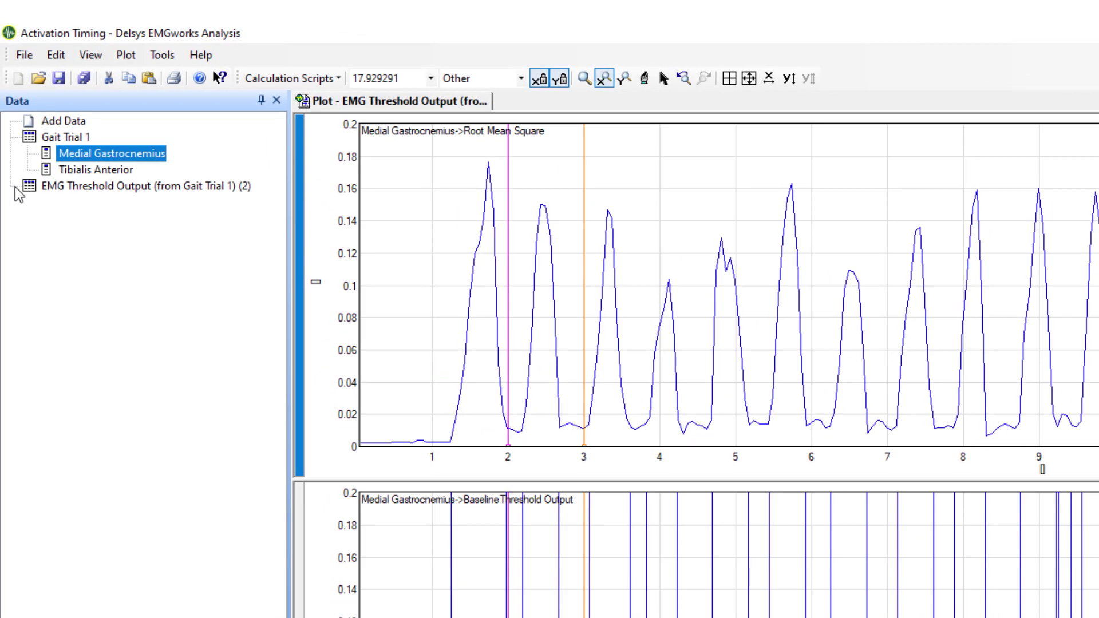
Expand EMG Threshold Output and show the Medial Gastrocnemius->BaselineThreshold Output series
{"action": "left_click", "coordinate": [15, 187]}
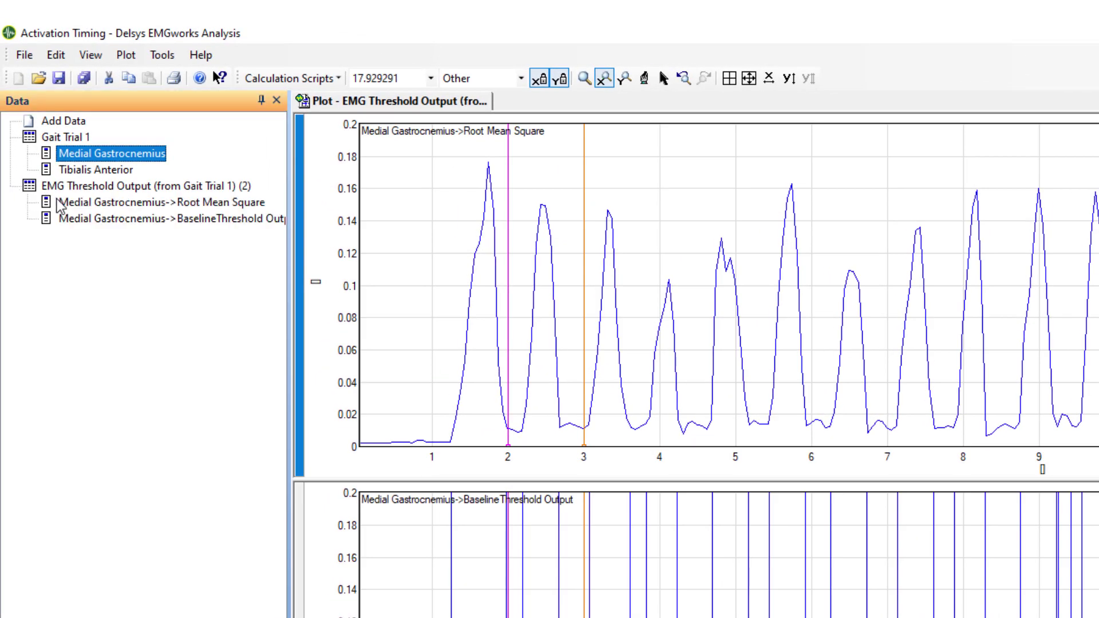
{"action": "left_click", "coordinate": [102, 223]}
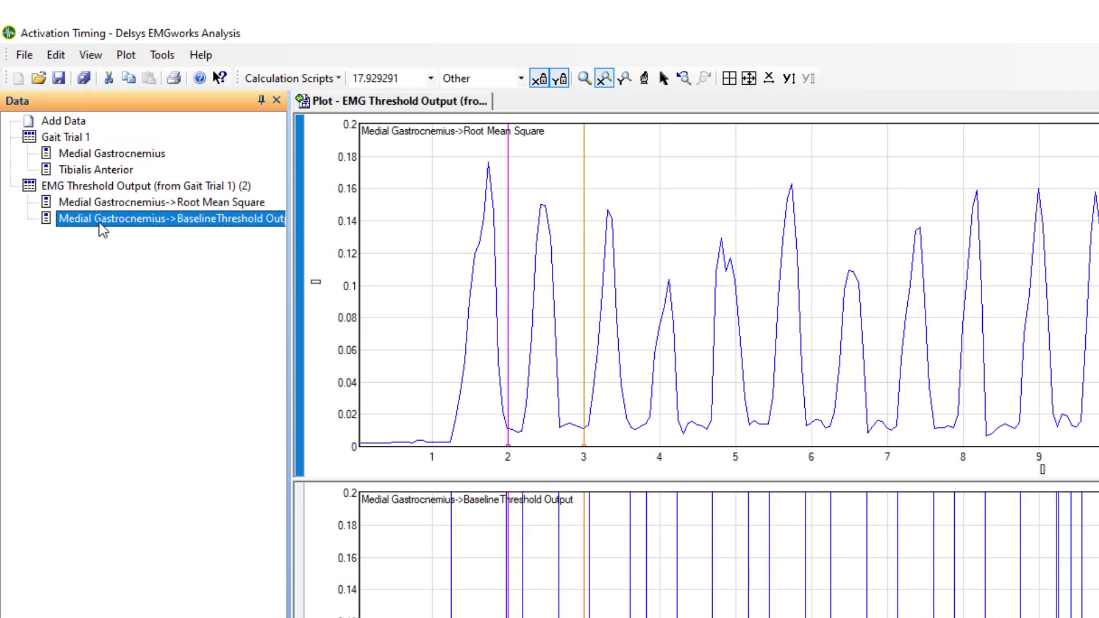
Apply Scale and Offset to the threshold output with scale factor 0.16 and Fixed scale type
{"action": "right_click", "coordinate": [142, 225]}
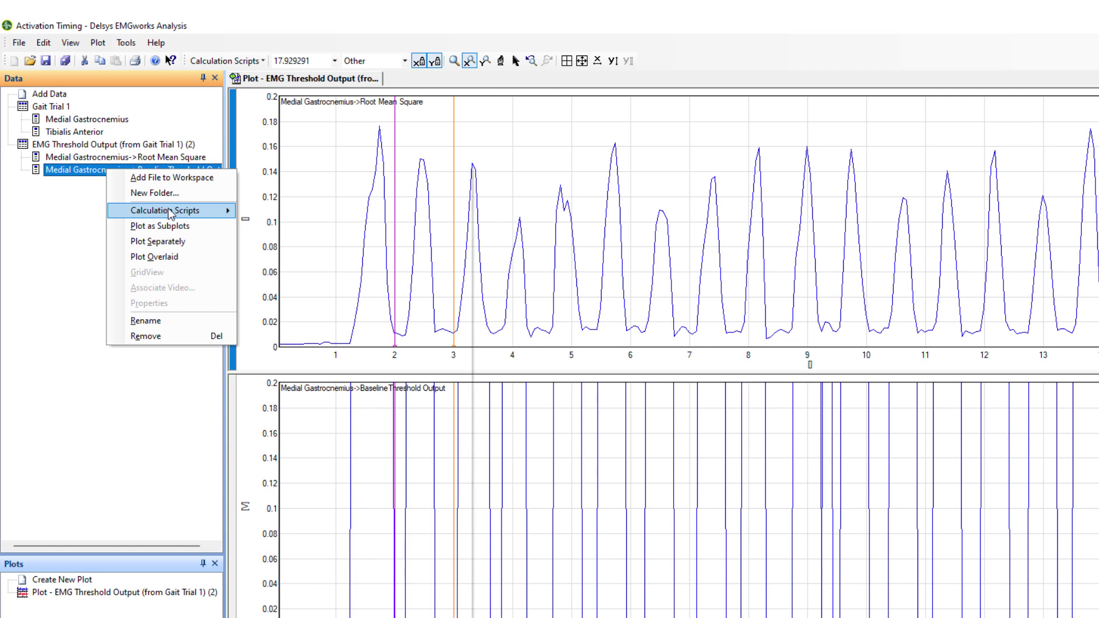
{"action": "mouse_move", "coordinate": [263, 241]}
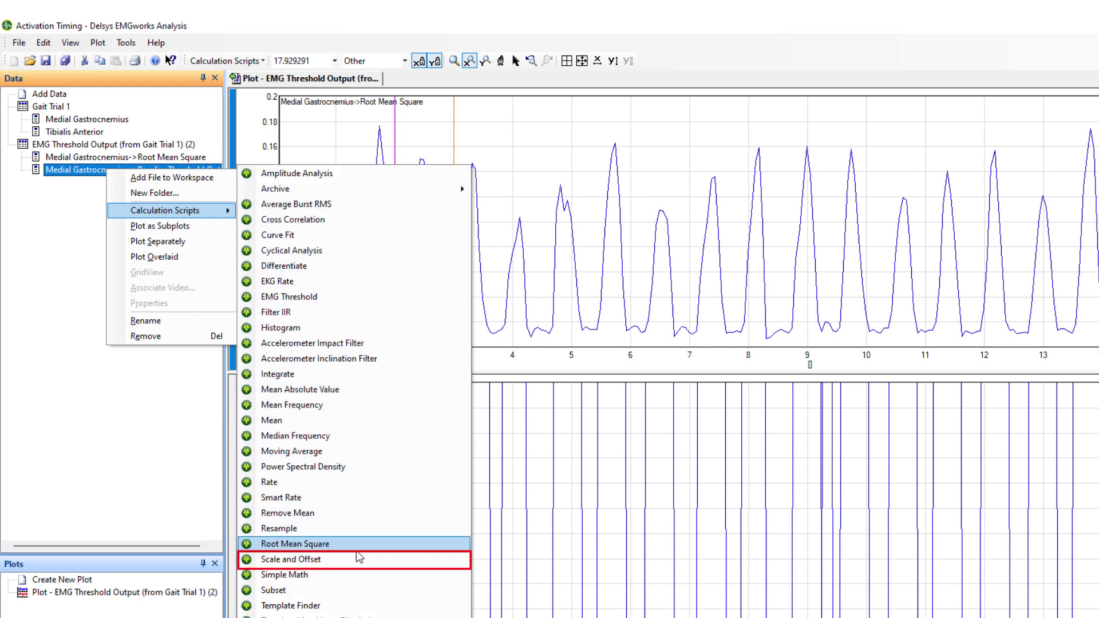
{"action": "left_click", "coordinate": [367, 561]}
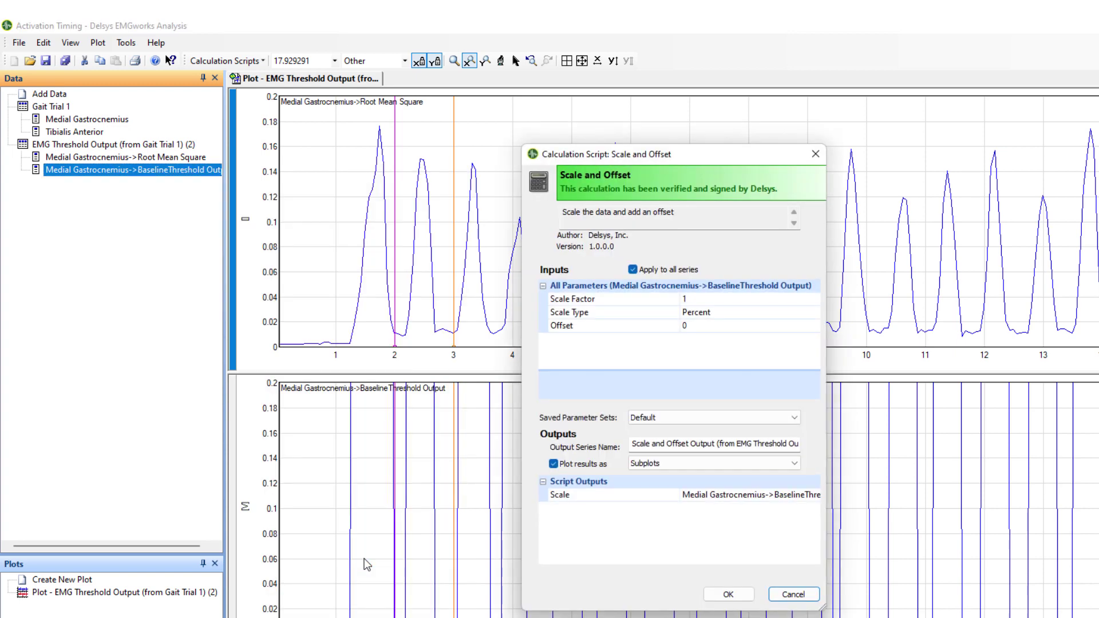
{"action": "left_click", "coordinate": [716, 298]}
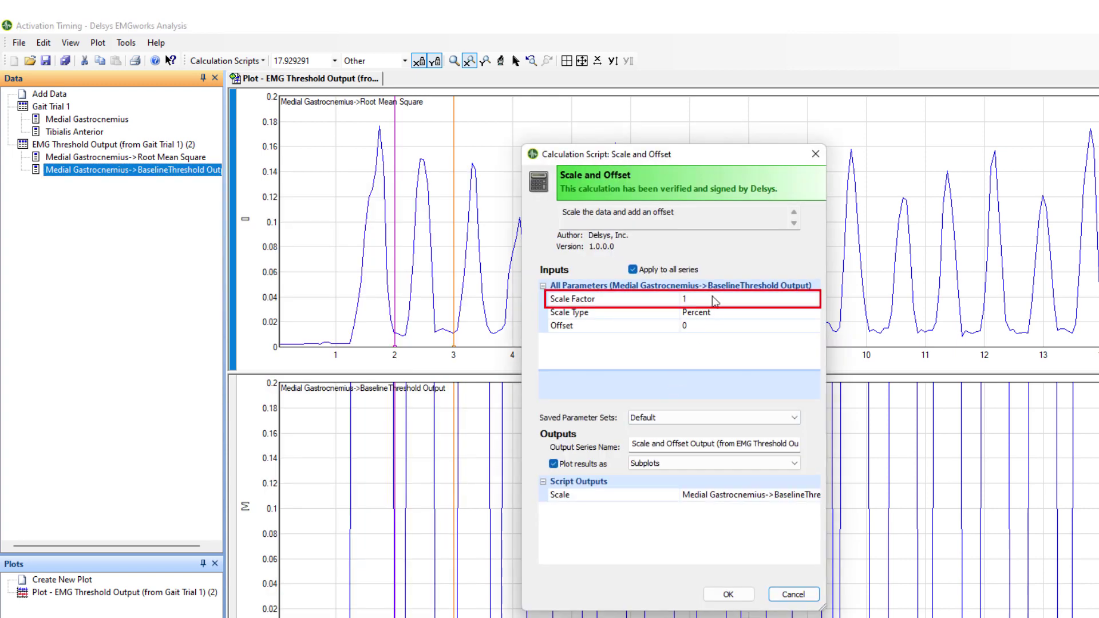
{"action": "key", "text": "BackSpace"}
{"action": "type", "text": "0."}
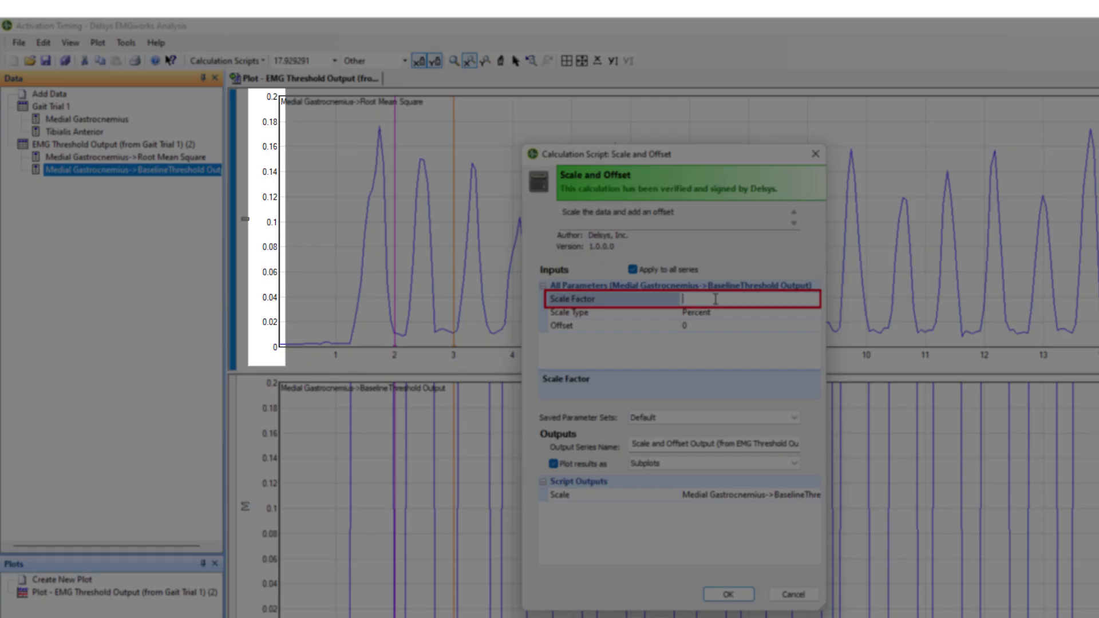
{"action": "type", "text": "16"}
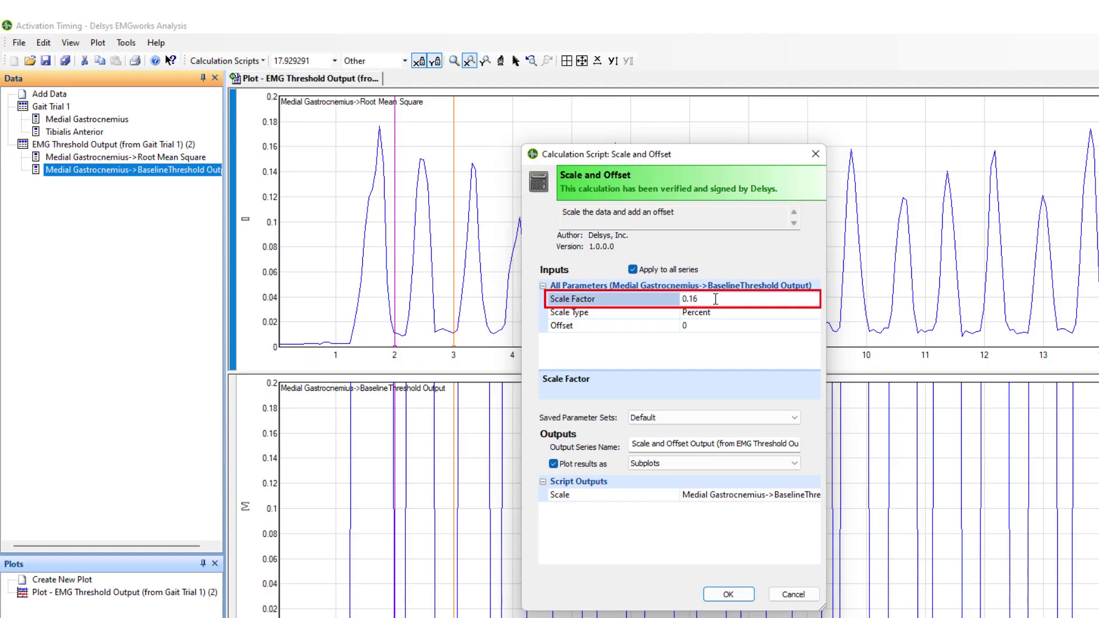
{"action": "left_click", "coordinate": [718, 315]}
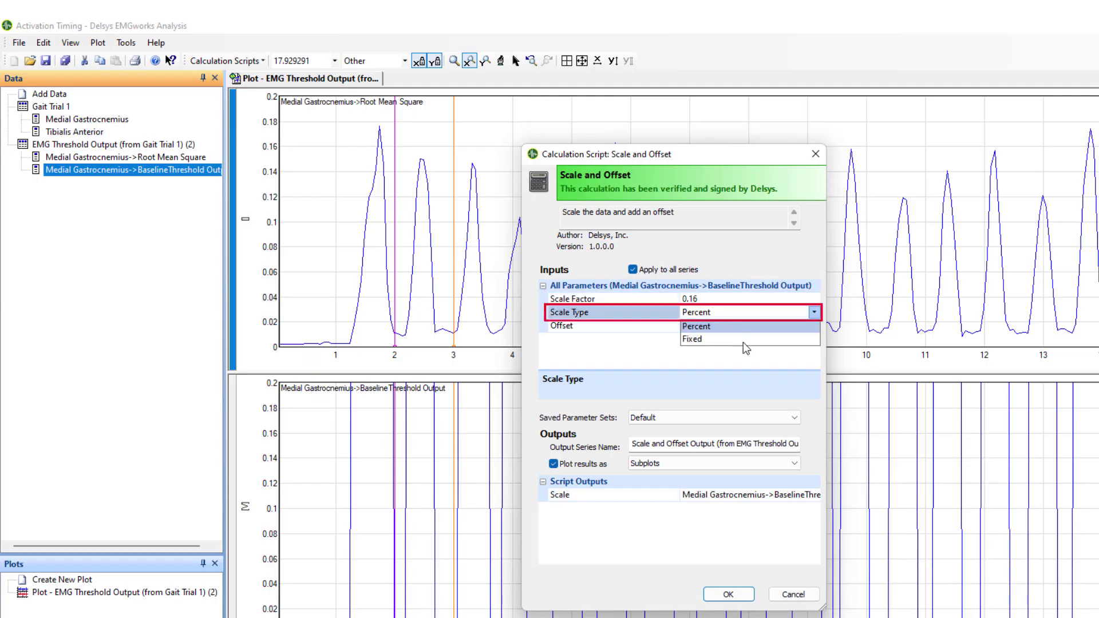
{"action": "left_click", "coordinate": [747, 340]}
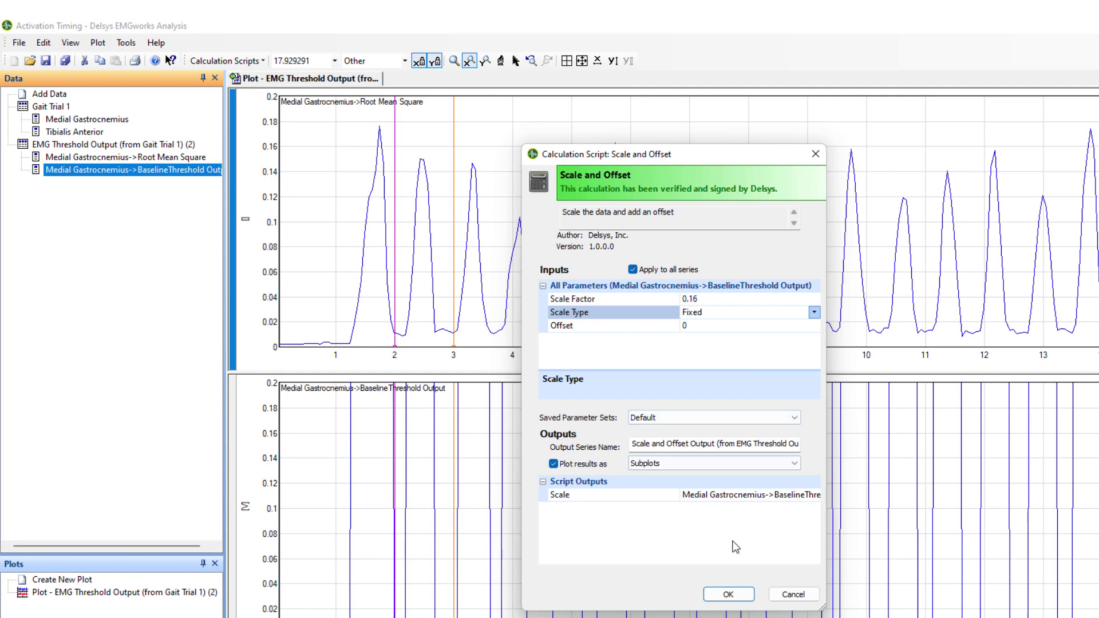
{"action": "left_click", "coordinate": [742, 600]}
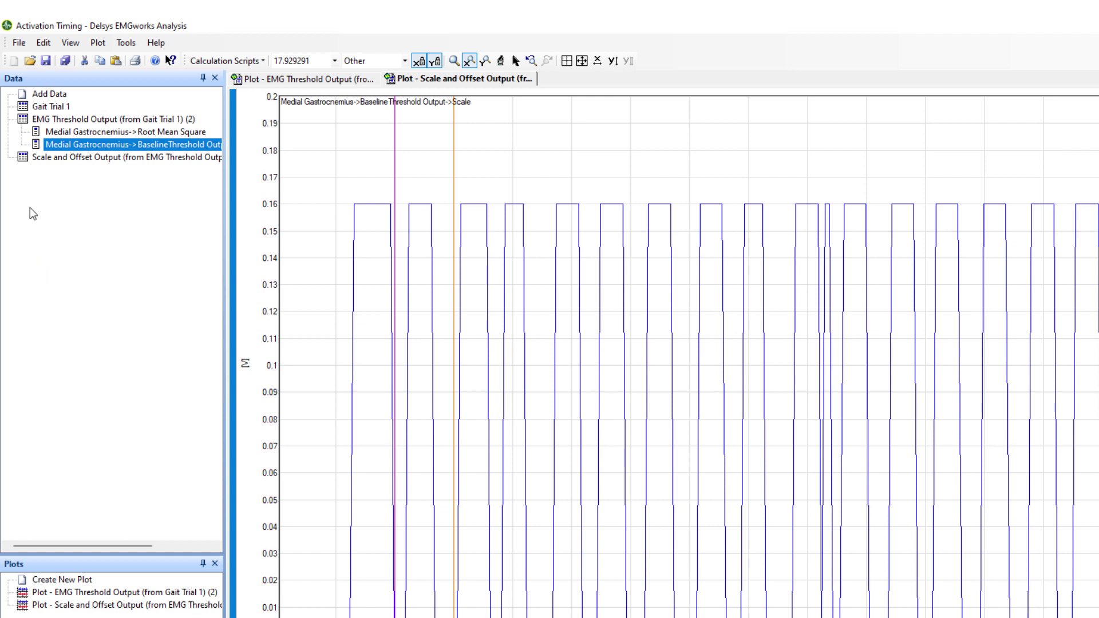
Plot the 0.16-scaled threshold channel overlaid with the Medial Gastrocnemius Root Mean Square
{"action": "left_click", "coordinate": [10, 157]}
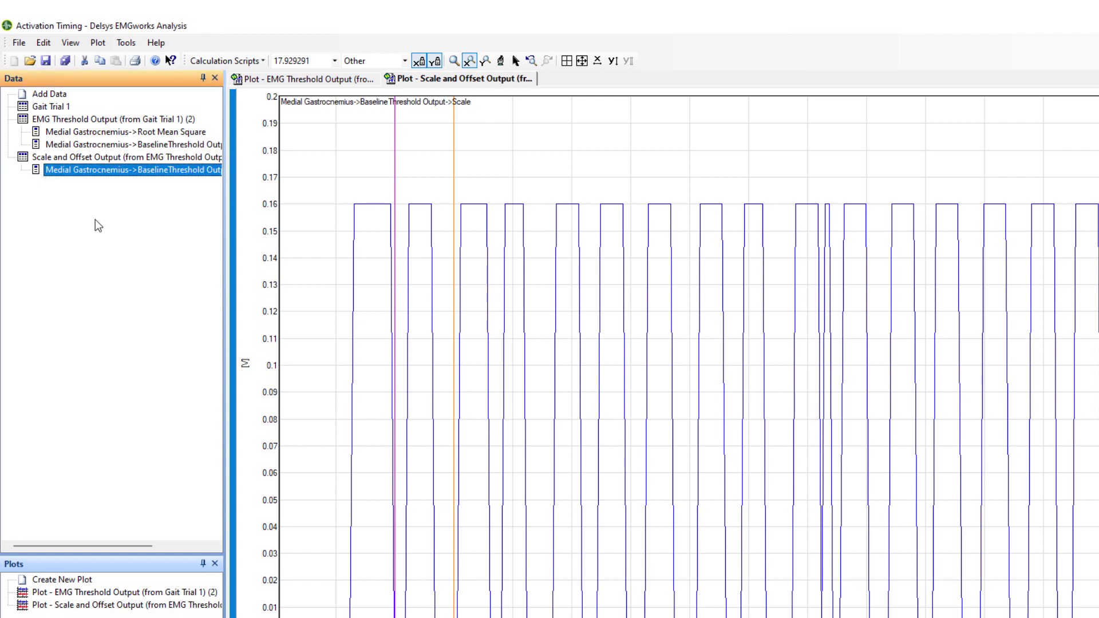
{"action": "left_click", "coordinate": [99, 169]}
{"action": "left_click", "coordinate": [111, 133], "text": "ctrl"}
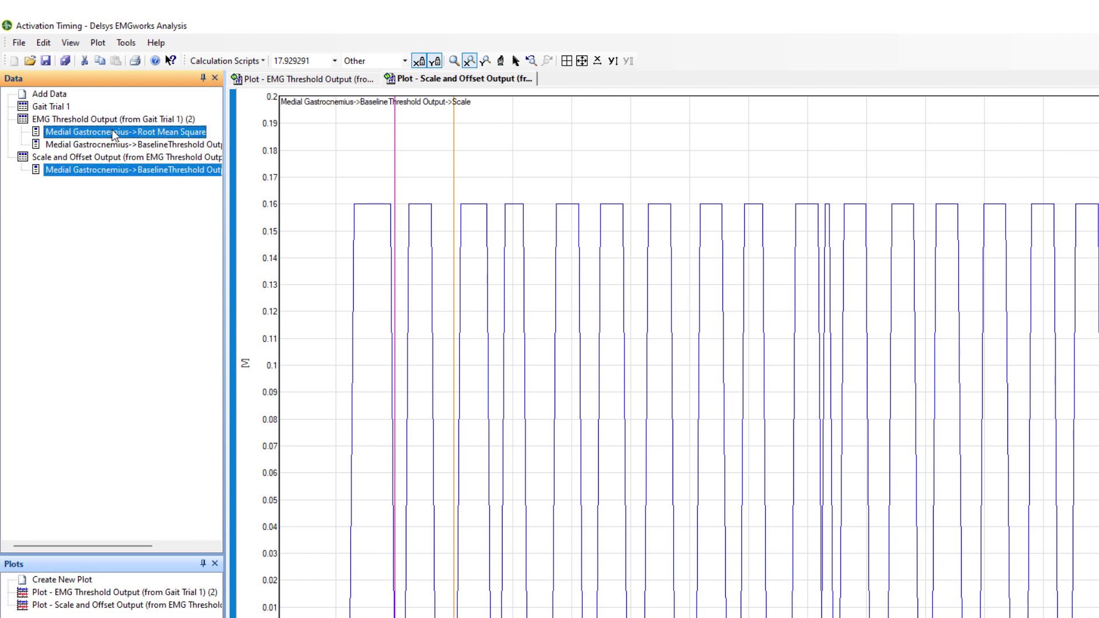
{"action": "right_click", "coordinate": [164, 129]}
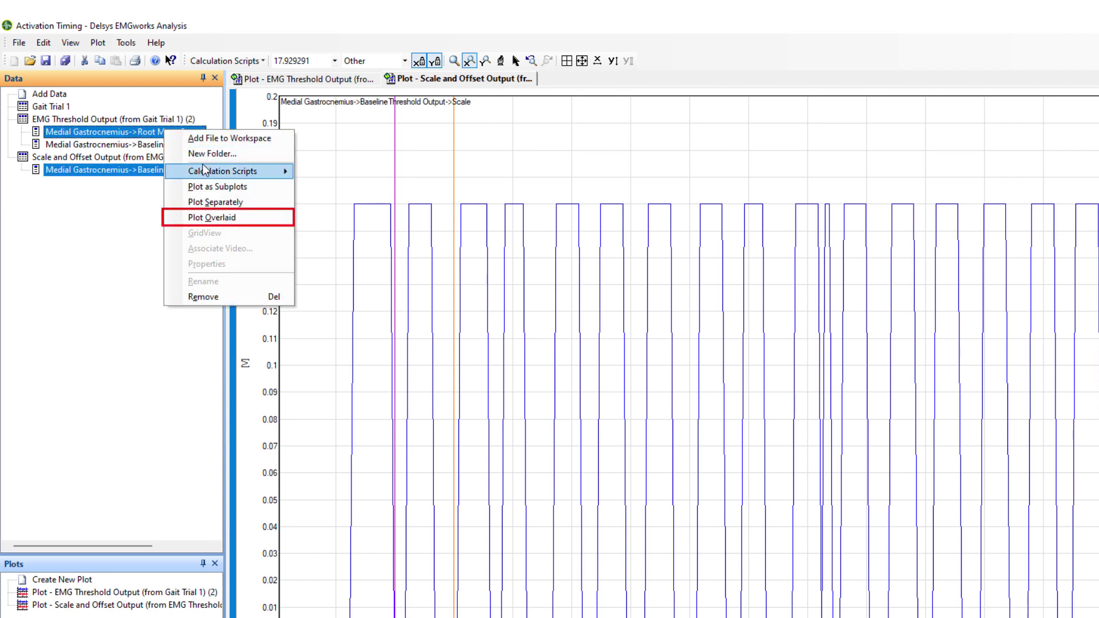
{"action": "left_click", "coordinate": [265, 219]}
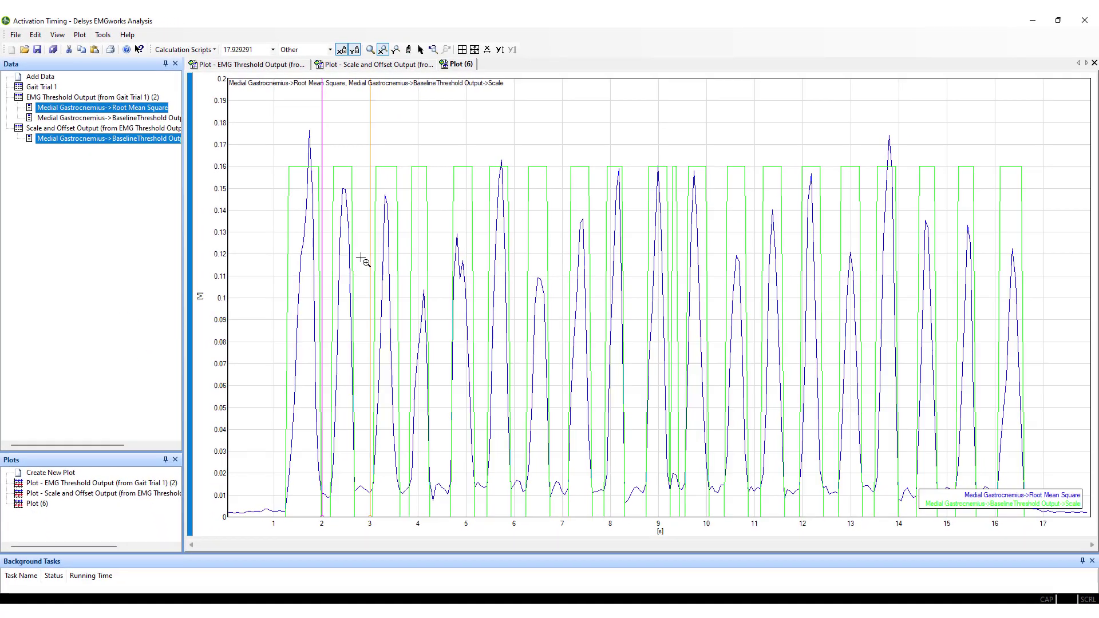
Bring up the overlaid plot's Properties at the individual Traces settings
{"action": "right_click", "coordinate": [446, 149]}
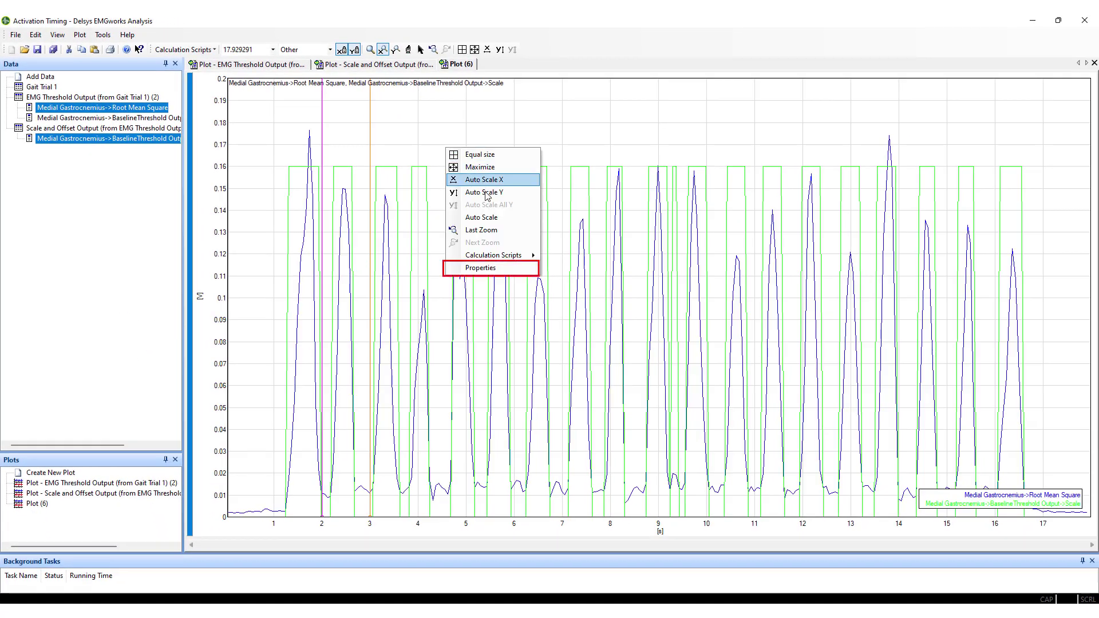
{"action": "left_click", "coordinate": [512, 269]}
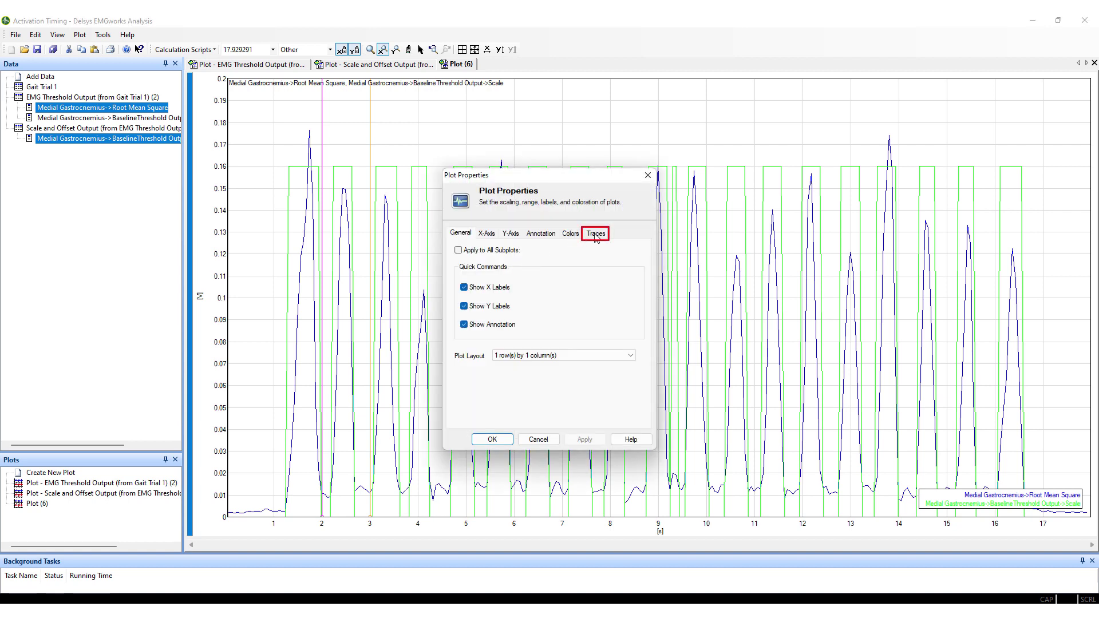
{"action": "left_click", "coordinate": [596, 236]}
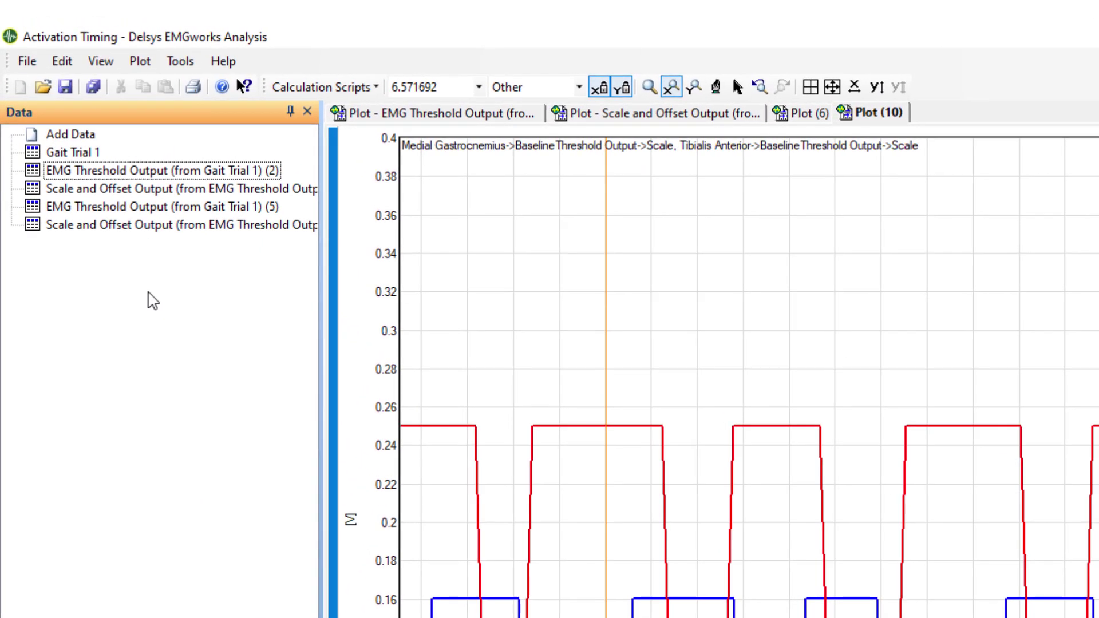
Select the EMG Threshold Output (2) dataset in the Data tree
{"action": "left_click", "coordinate": [143, 172]}
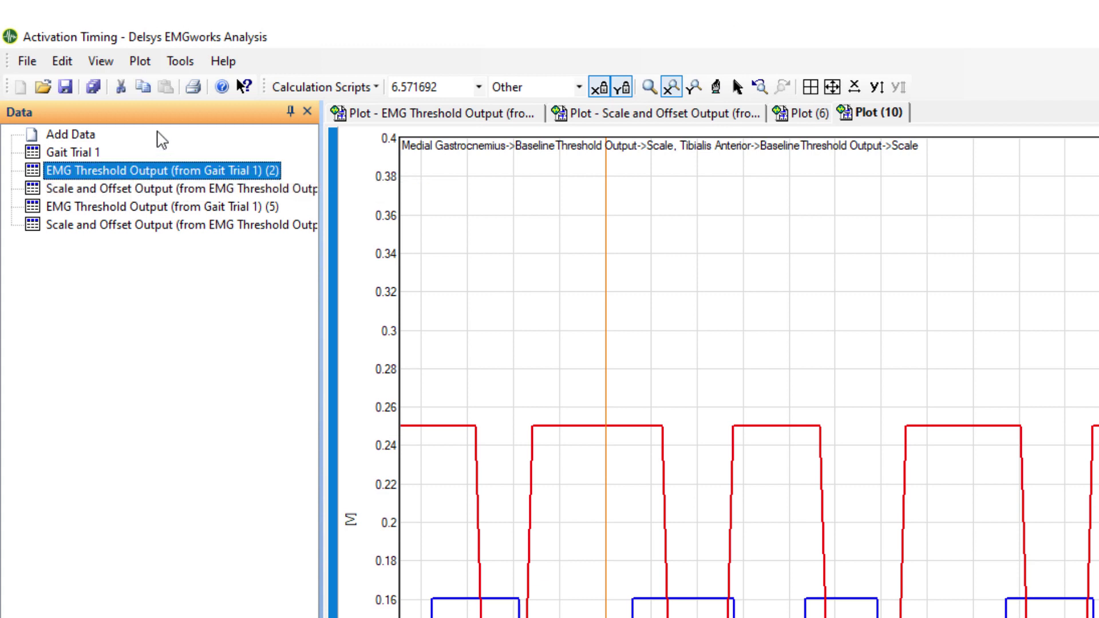
Show the Tools menu's export options for the selected dataset
{"action": "left_click", "coordinate": [180, 63]}
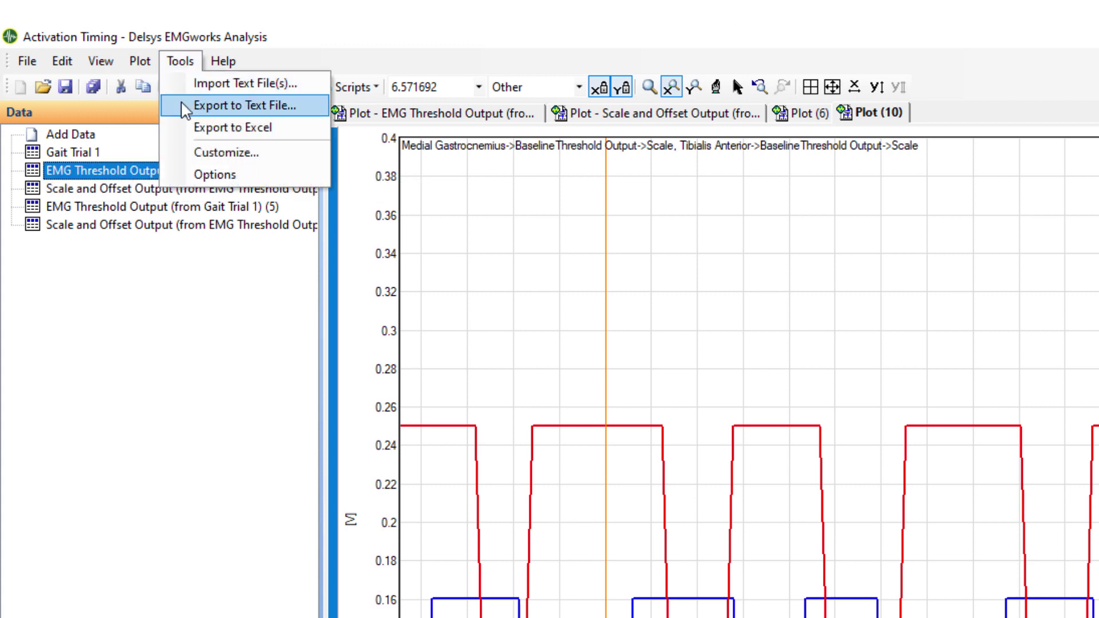